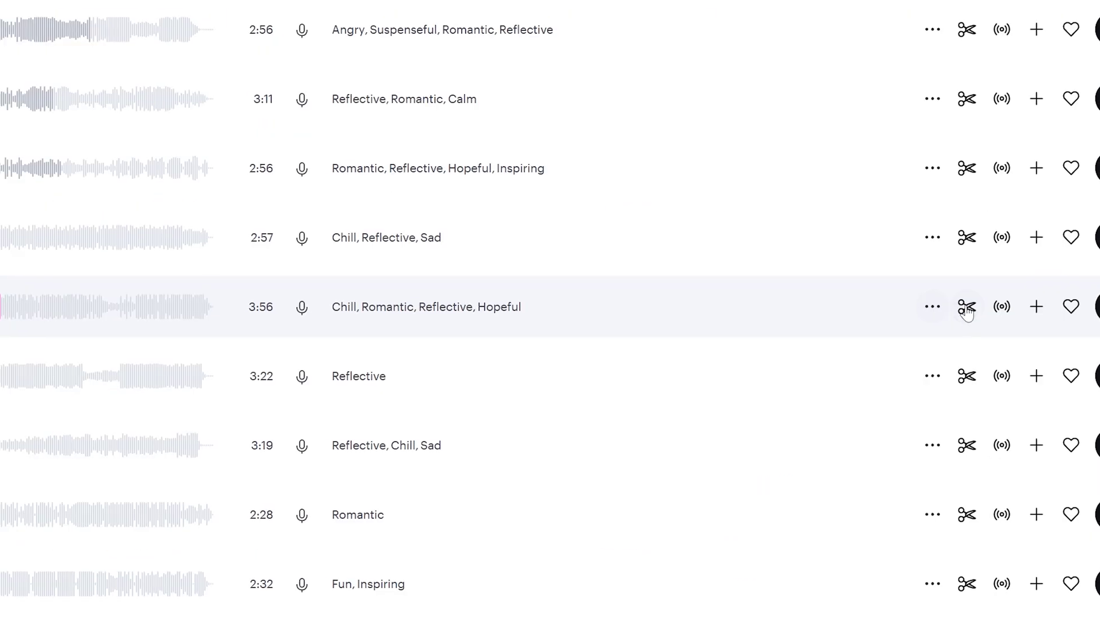
# - Open the Picture It section editor and add the purple, pink, orange, blue and green sections to the Edit track
pyautogui.click(967, 310)
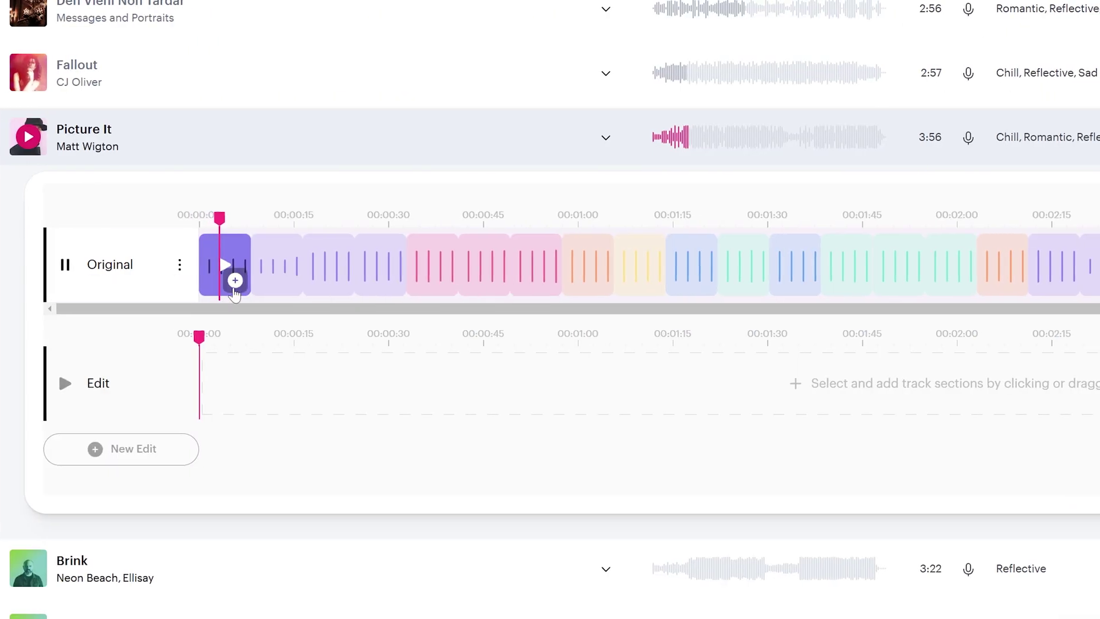
pyautogui.click(238, 278)
pyautogui.click(276, 281)
pyautogui.click(484, 280)
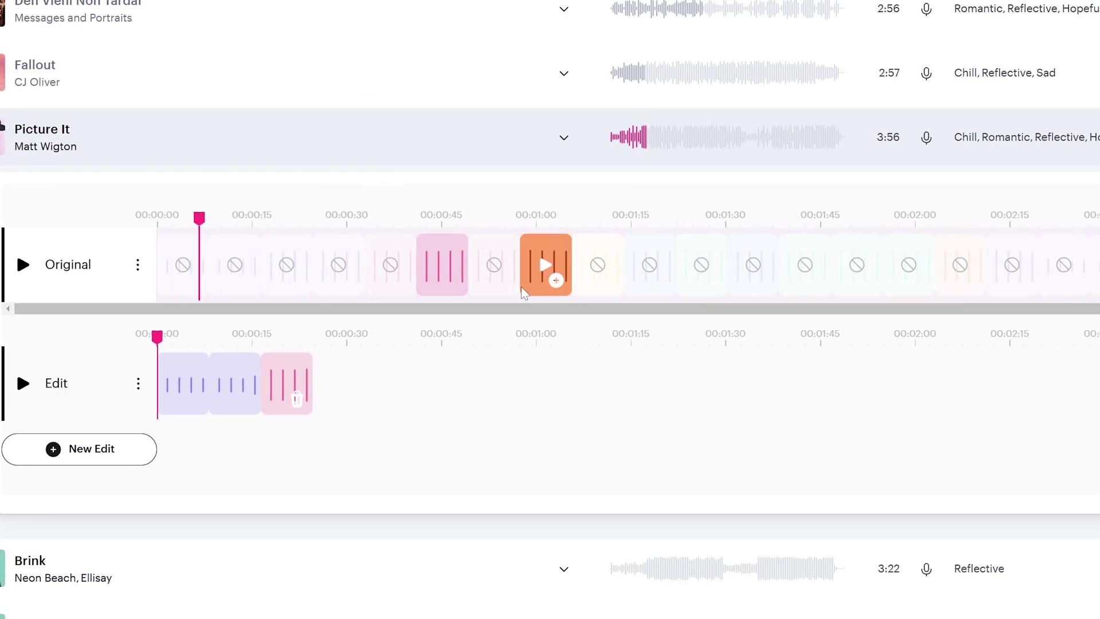
pyautogui.click(539, 290)
pyautogui.click(647, 281)
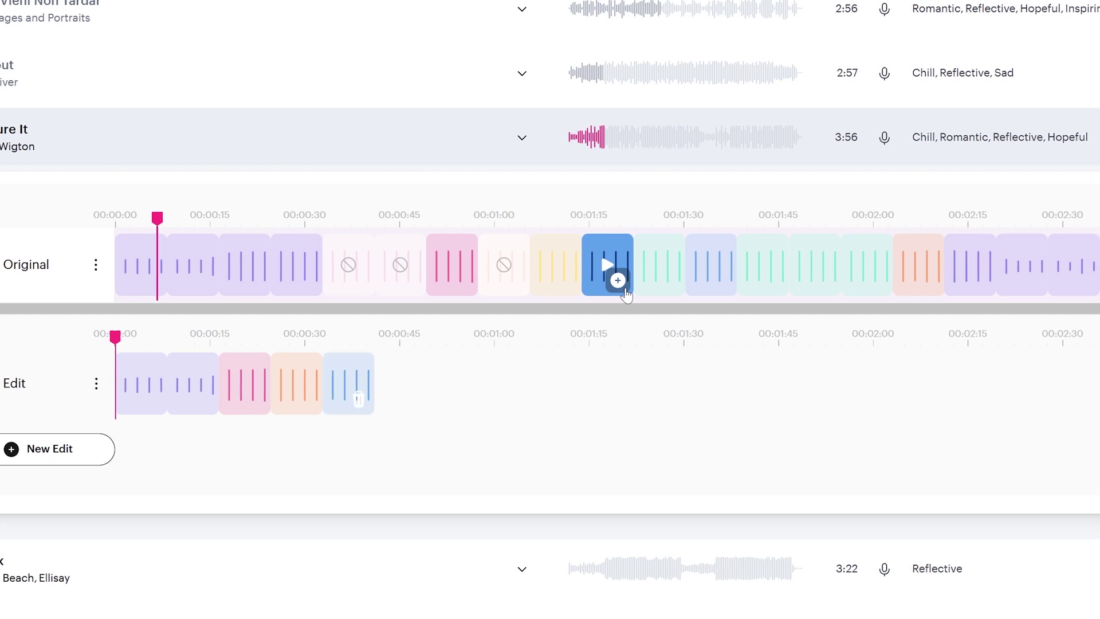
pyautogui.click(700, 284)
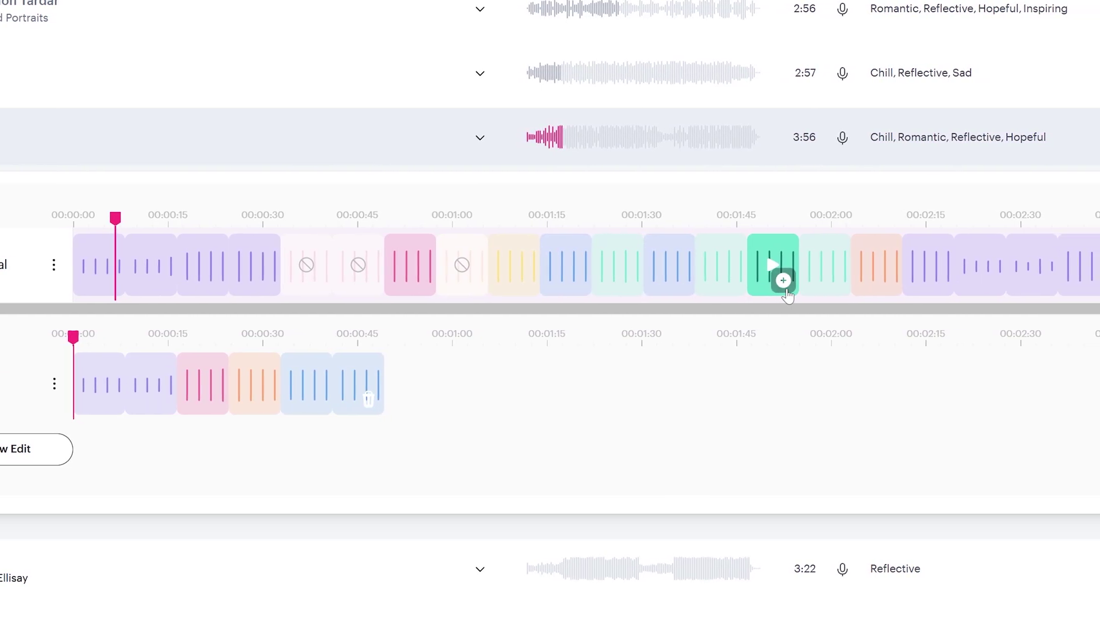
pyautogui.click(813, 269)
pyautogui.click(857, 270)
pyautogui.click(917, 276)
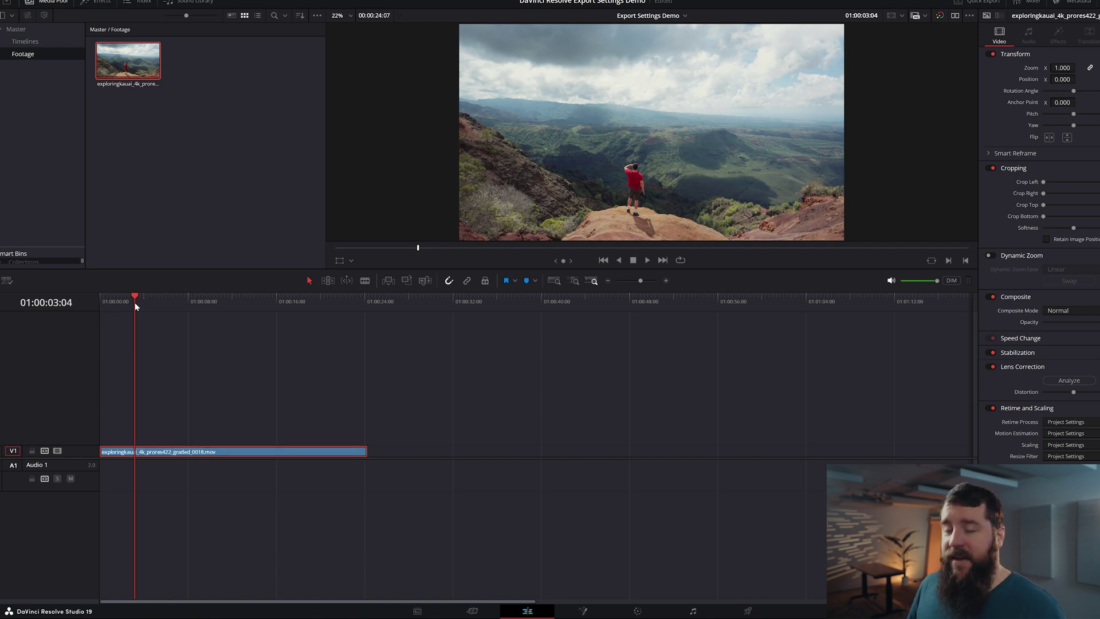
# - Play back the Kauai clip on the Export Settings Demo timeline, then stop
pyautogui.press('space')
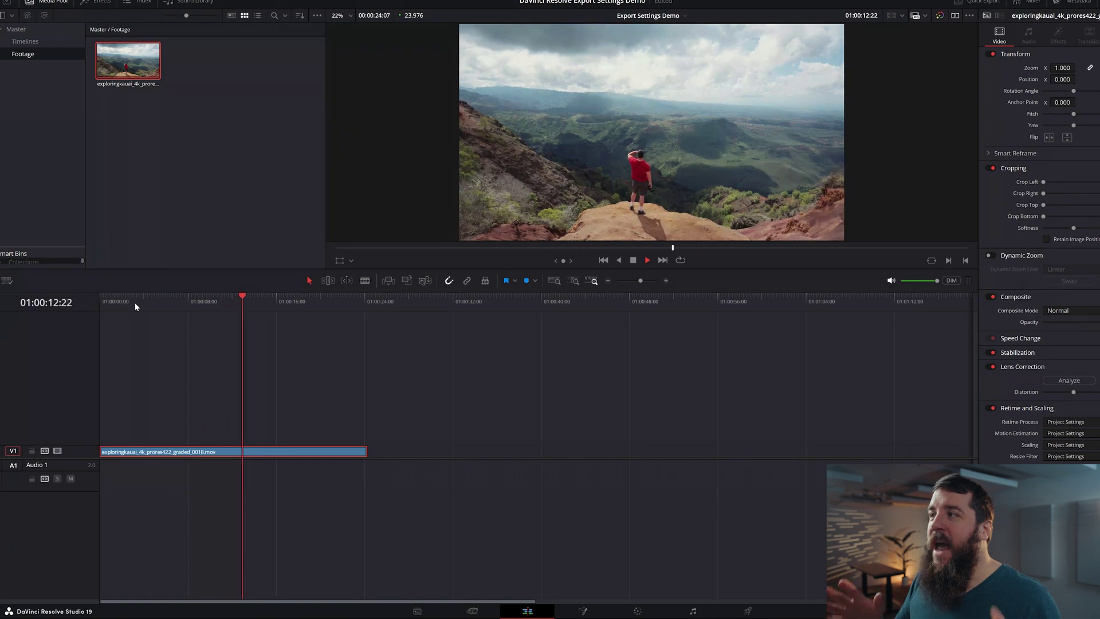
pyautogui.press('space')
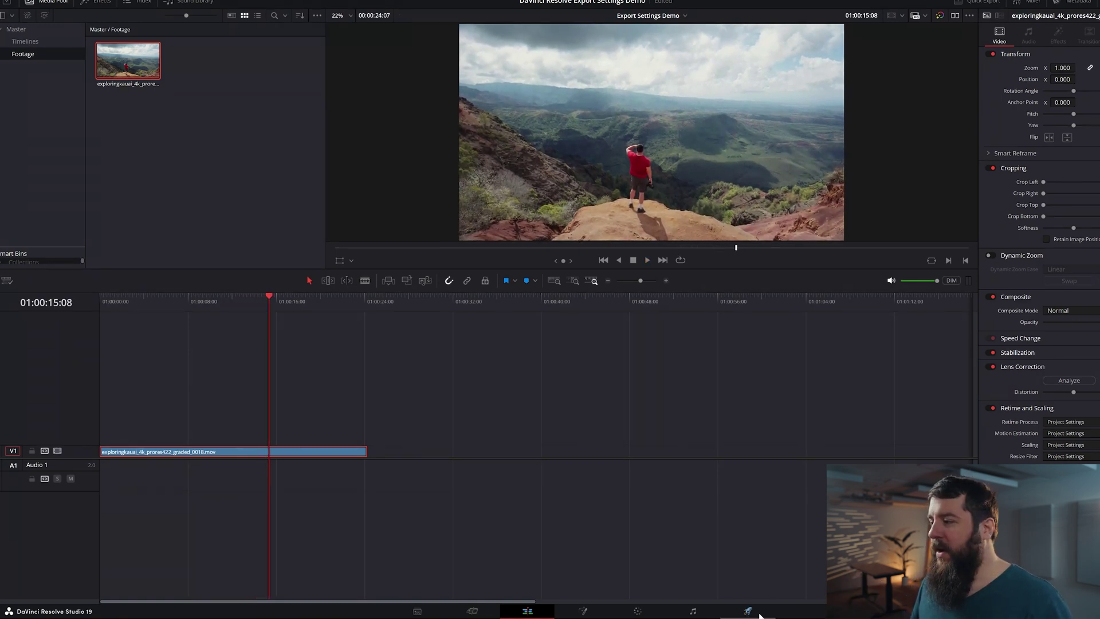
# - On the Deliver page, name the render my4kvideo and set the Renders folder as its destination
pyautogui.click(760, 614)
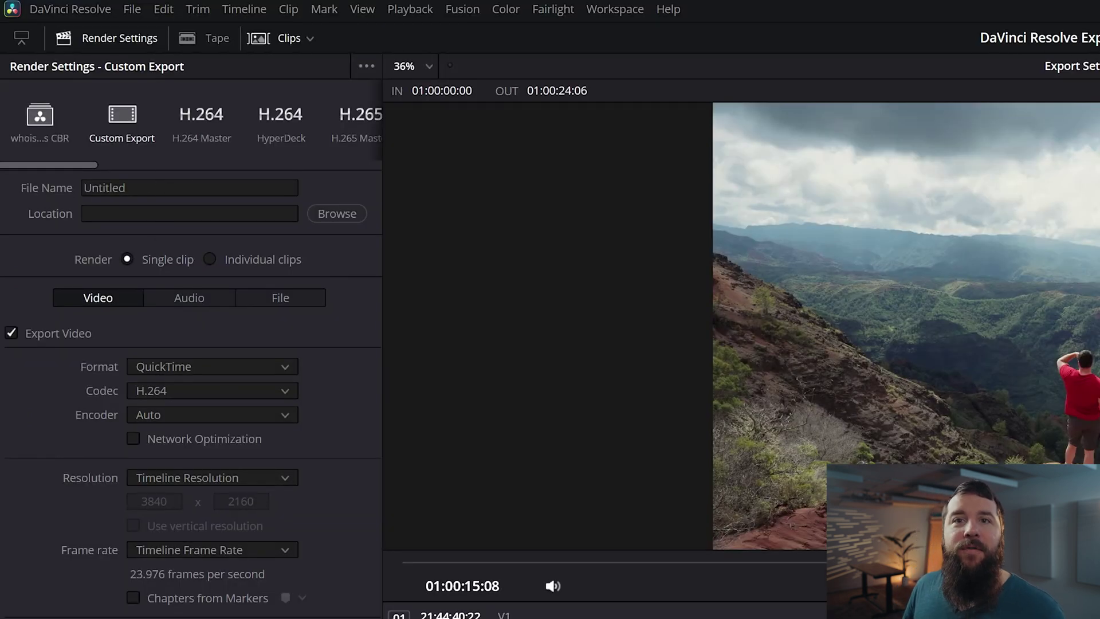
pyautogui.click(97, 188)
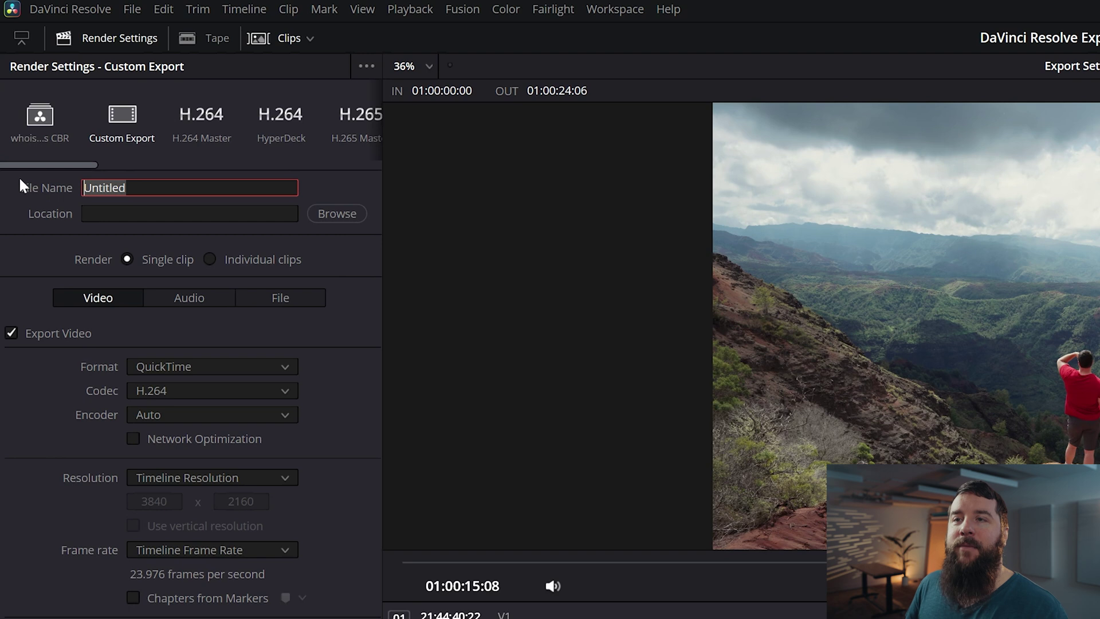
pyautogui.write('my4kvideo')
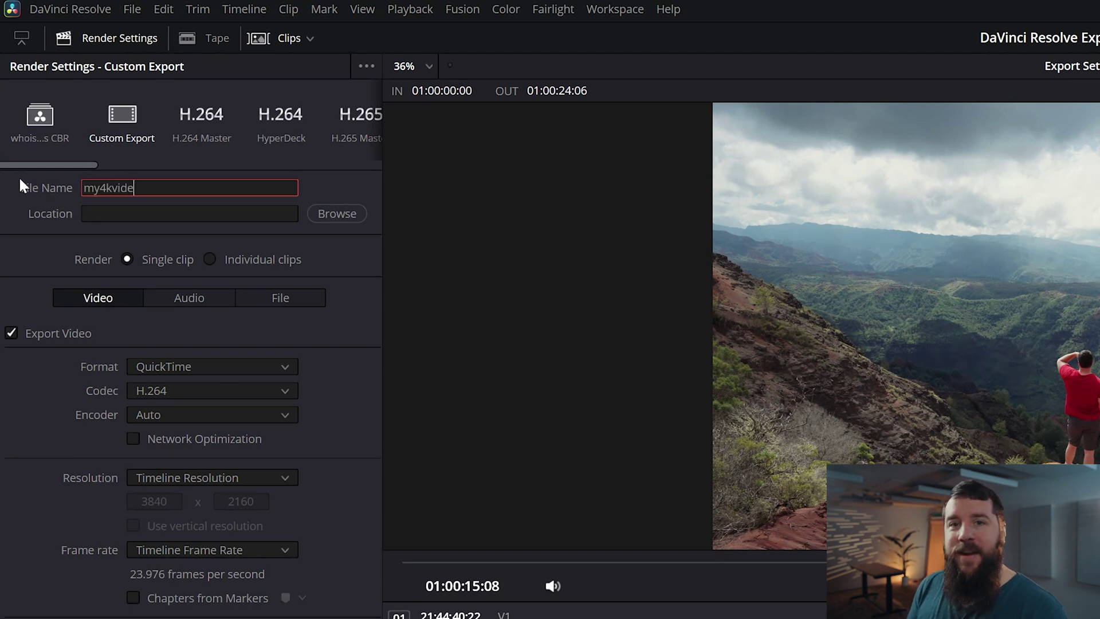
pyautogui.click(341, 213)
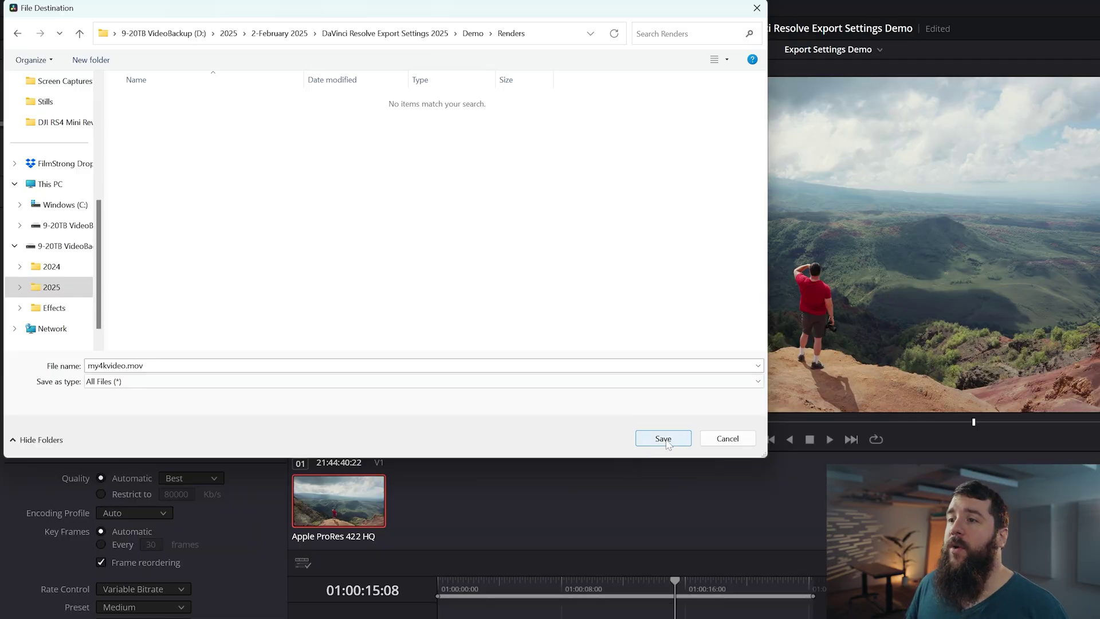
pyautogui.click(664, 439)
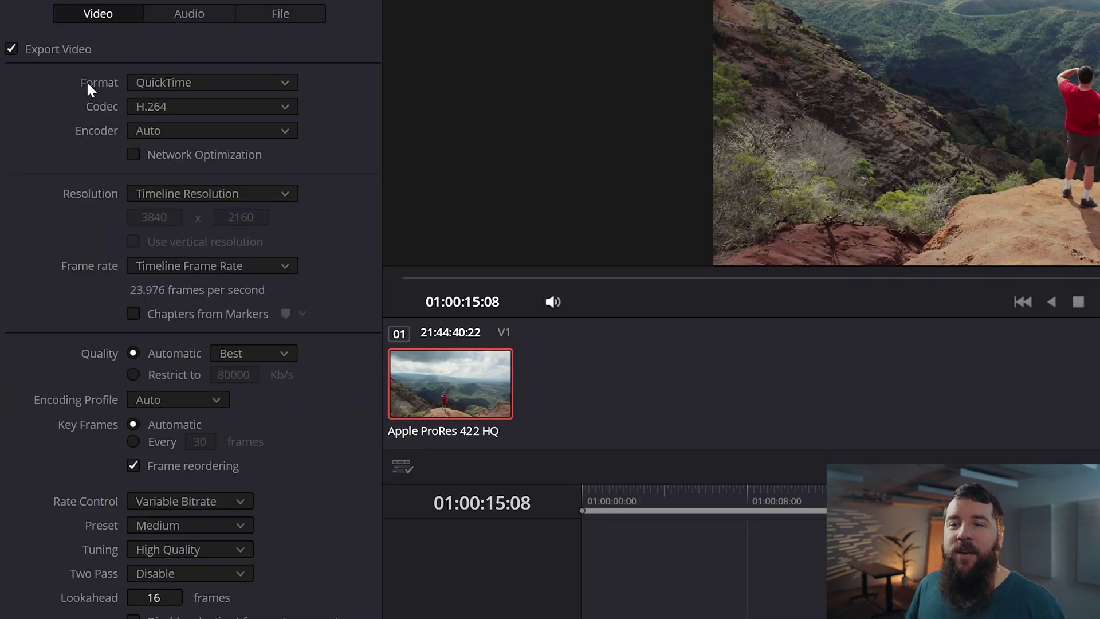
# - Keep QuickTime as the format, with 3840 x 2160 Ultra HD resolution and 23.976 fps frame rate
pyautogui.click(262, 81)
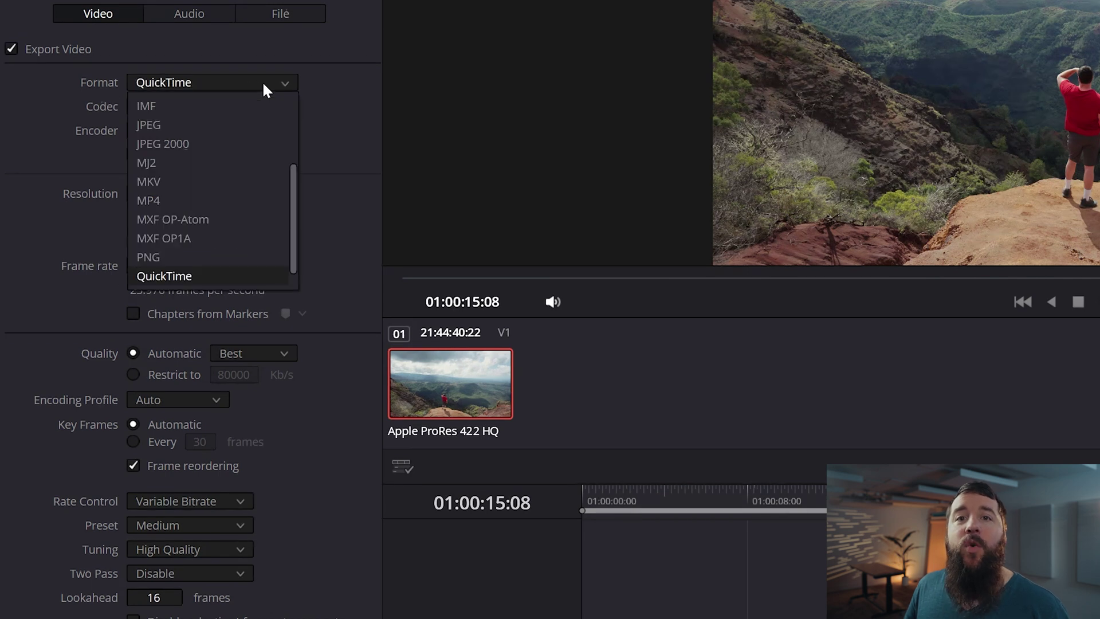
pyautogui.click(262, 86)
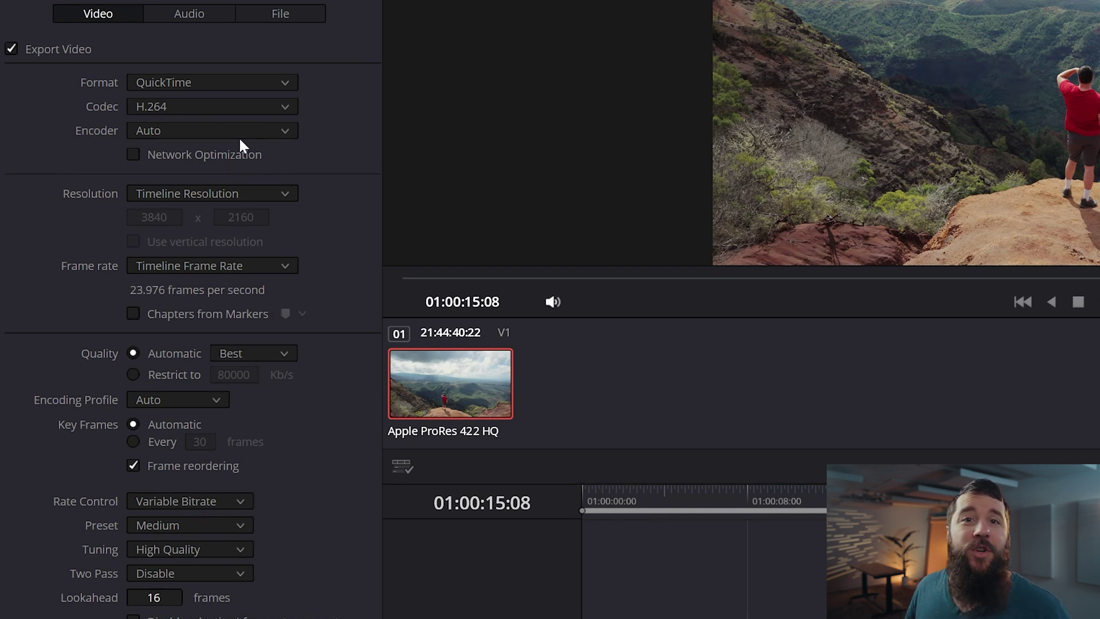
pyautogui.click(256, 195)
pyautogui.scroll(-4, 242, 301)
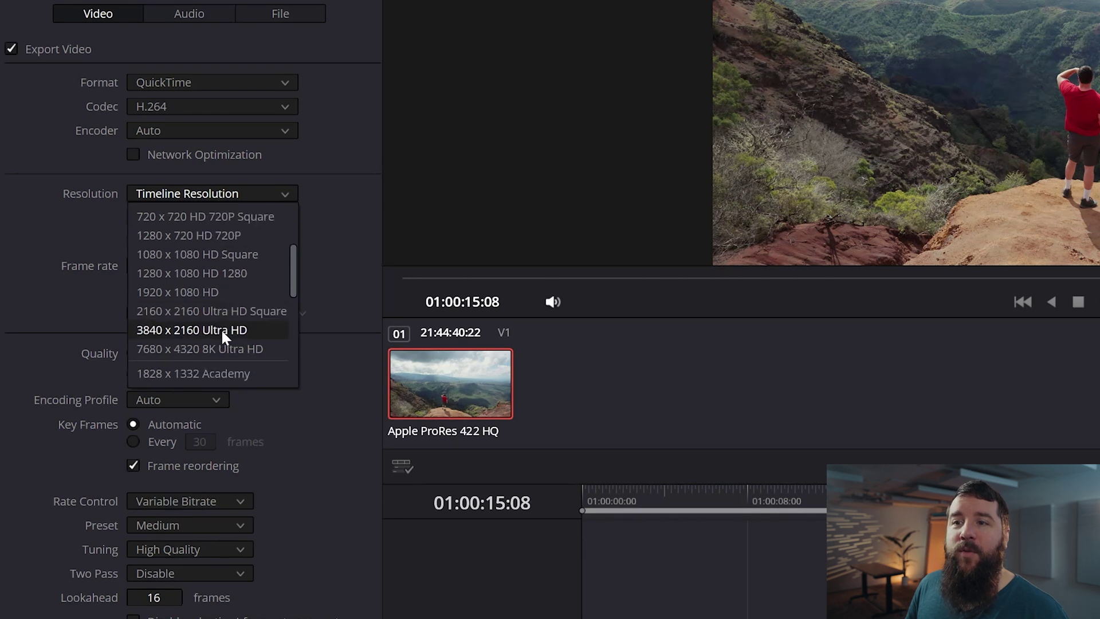
pyautogui.click(221, 330)
pyautogui.click(270, 244)
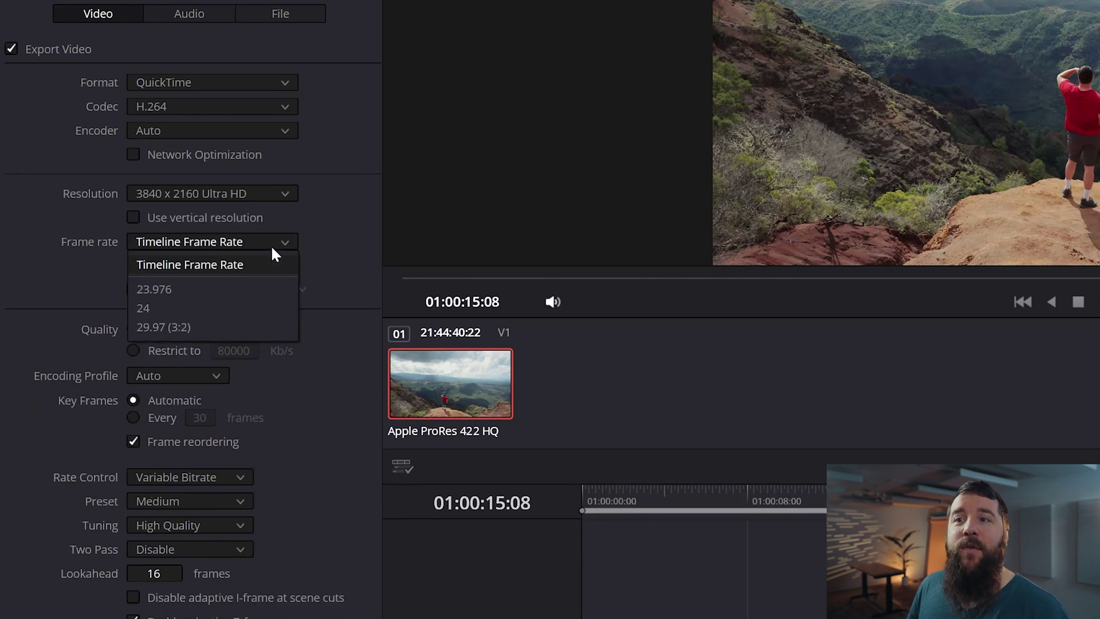
pyautogui.click(247, 292)
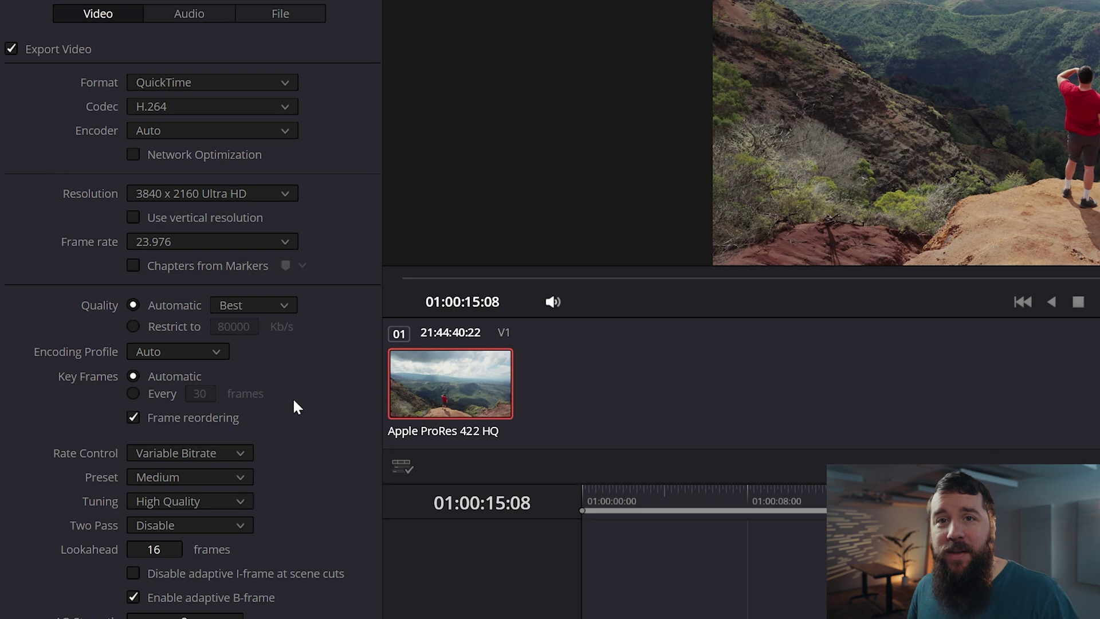
# - Switch quality from Automatic Best to Restrict to, and edit the Kb/s bitrate value
pyautogui.click(133, 326)
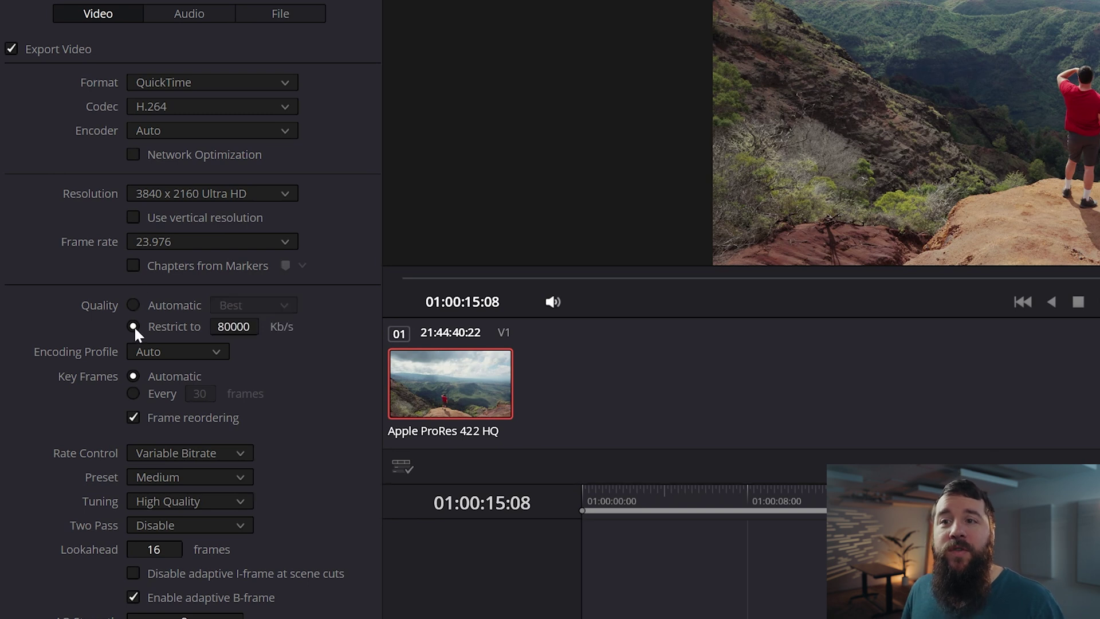
pyautogui.click(232, 326)
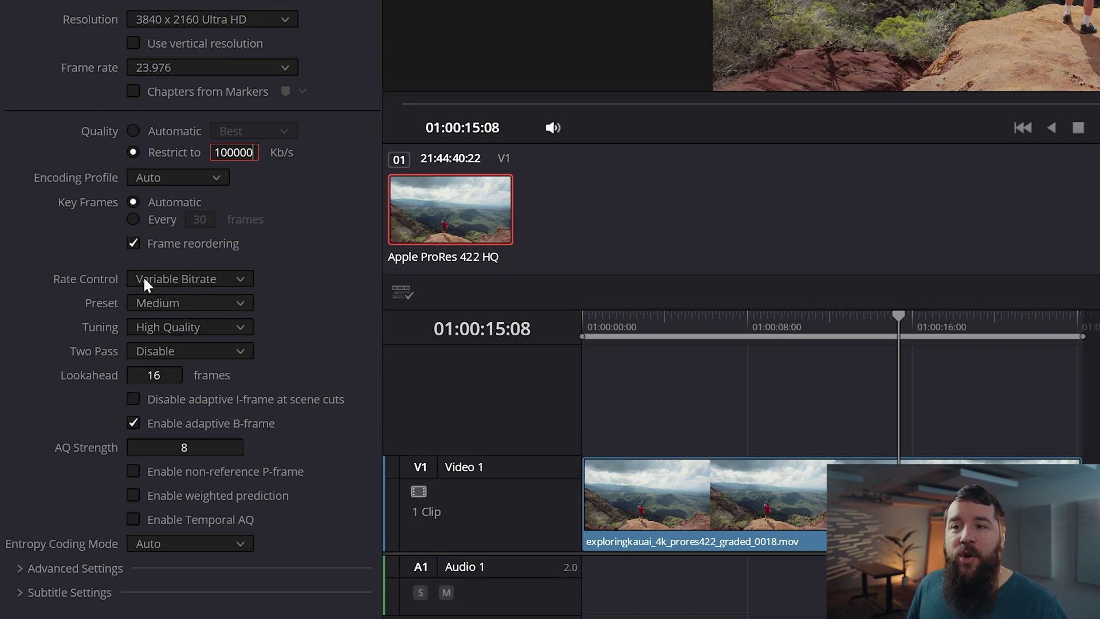
# - Change the Rate Control setting to Constant Bitrate
pyautogui.click(244, 276)
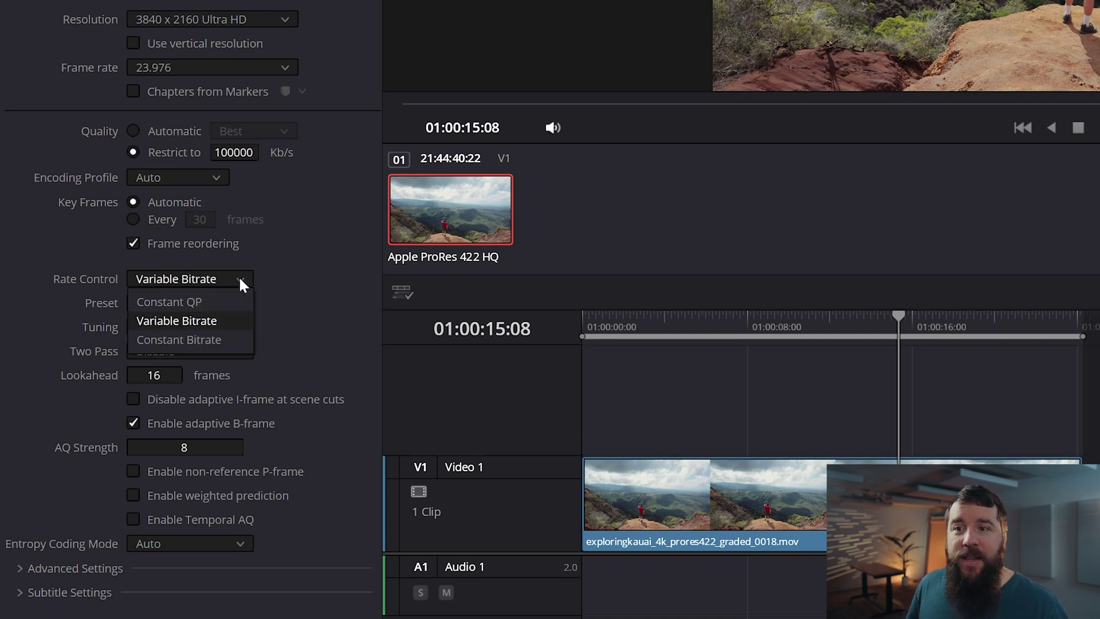
pyautogui.click(228, 333)
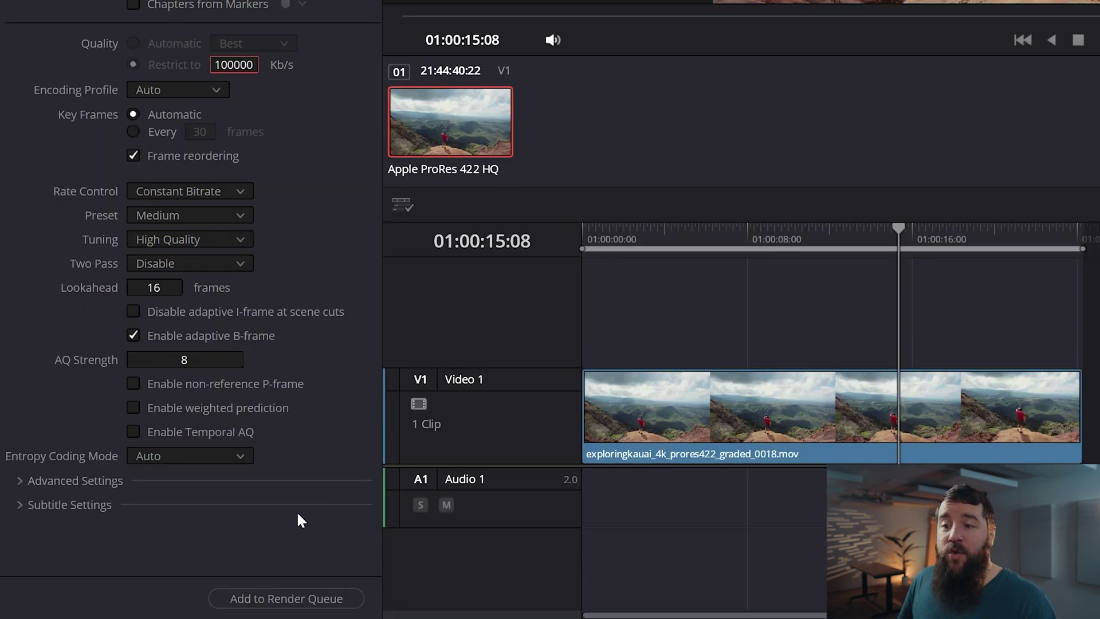
# - Add the my4kvideo export to the render queue
pyautogui.click(285, 597)
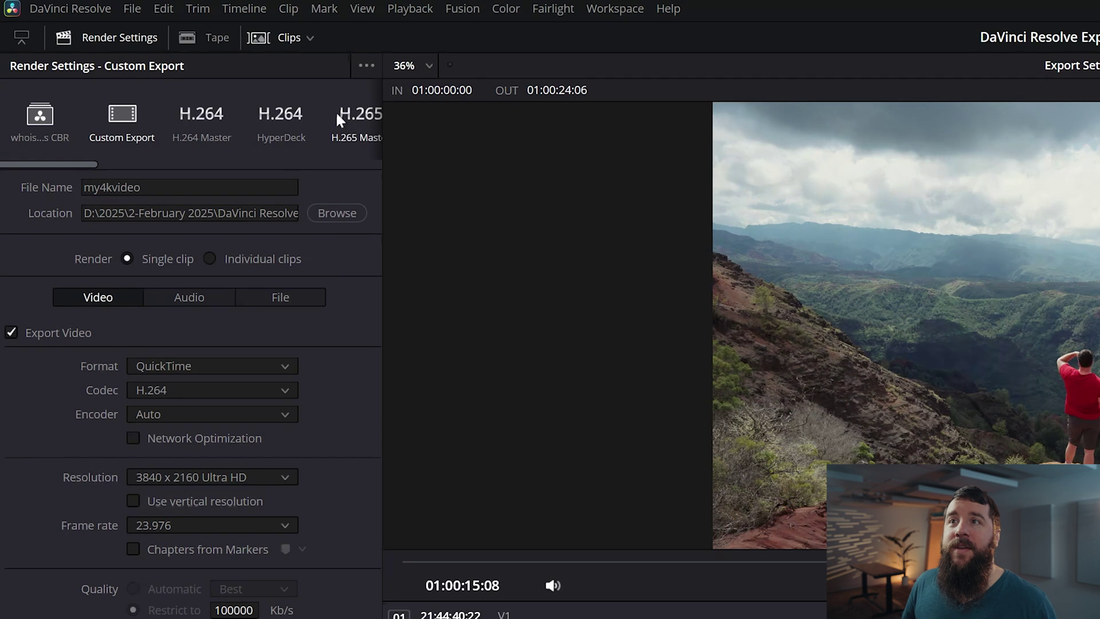
# - Save the render settings as a new preset named '4k 24fps 100mbps' plus the creator's handle
pyautogui.click(366, 67)
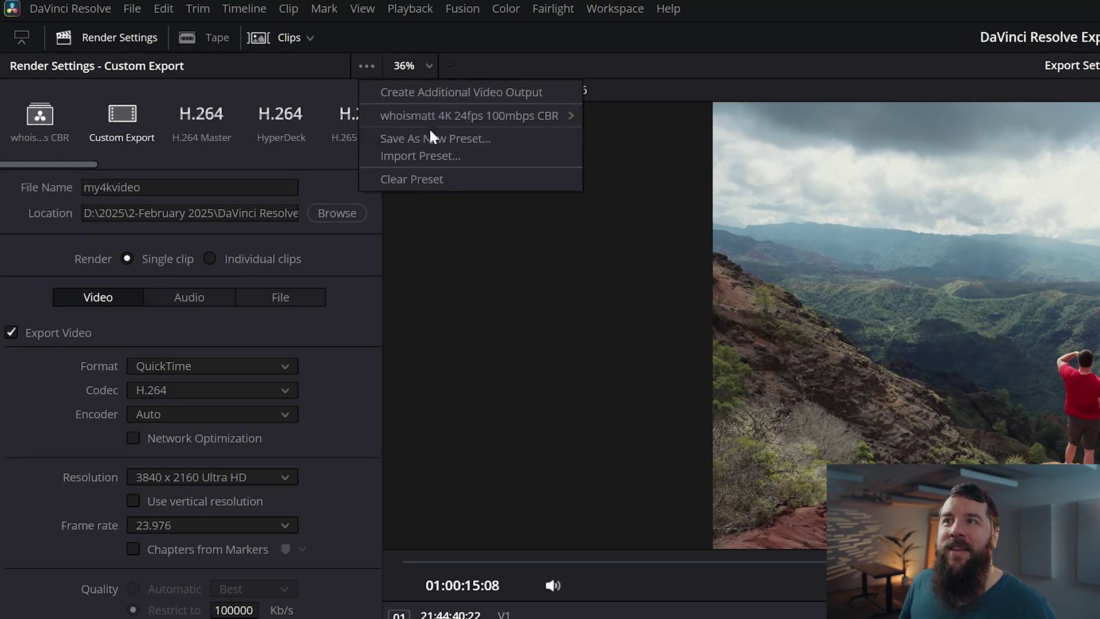
pyautogui.click(462, 140)
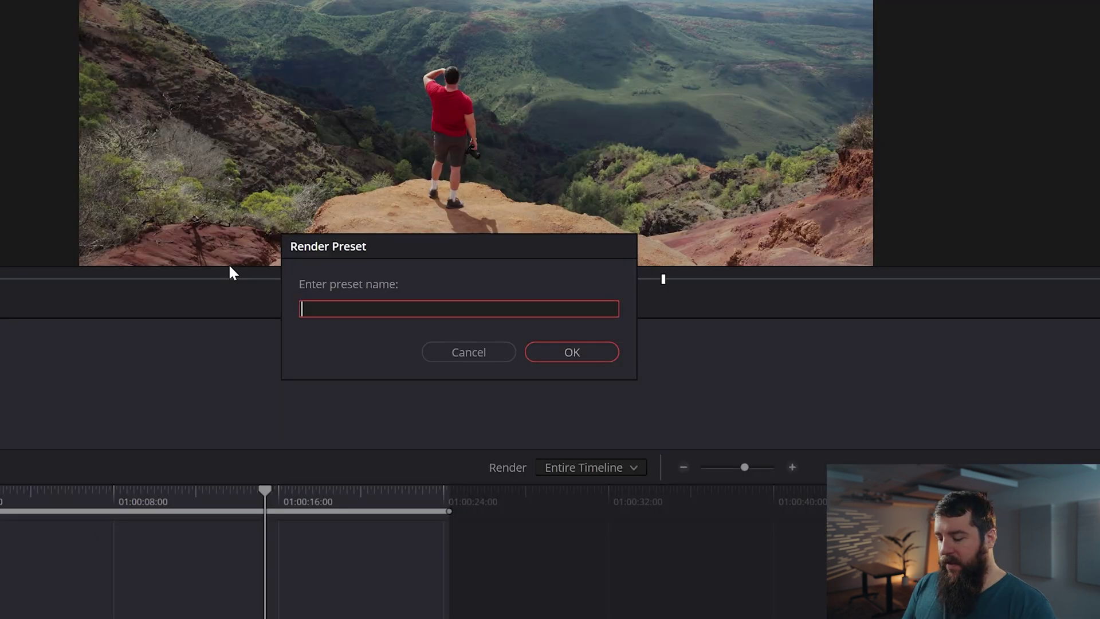
pyautogui.write('4k 24fps 100mbps ')
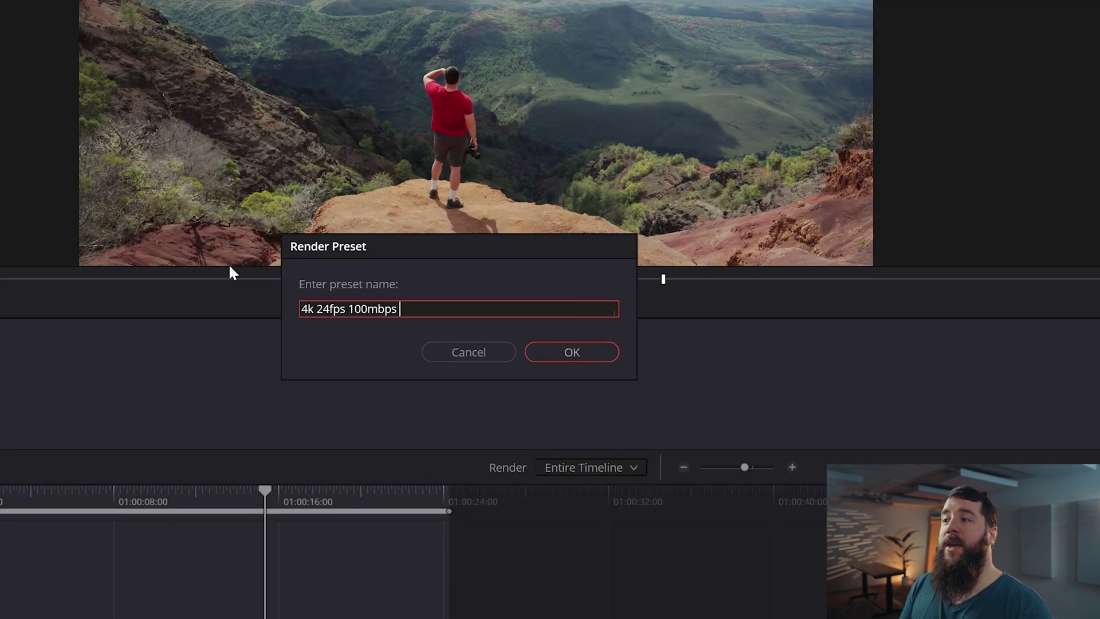
pyautogui.write('whoismatt')
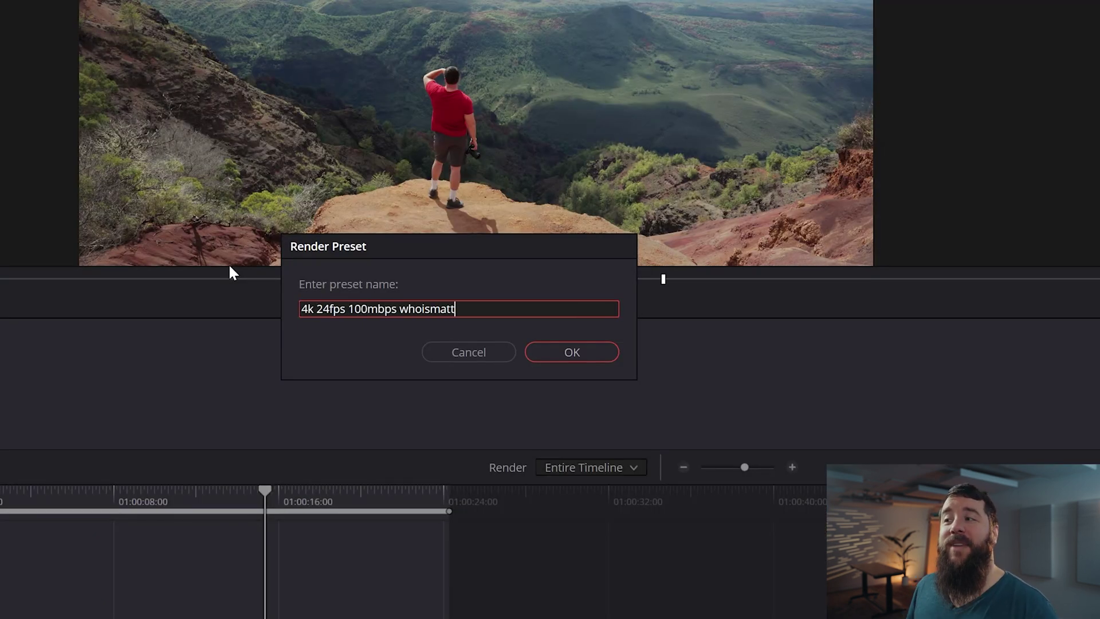
pyautogui.click(571, 352)
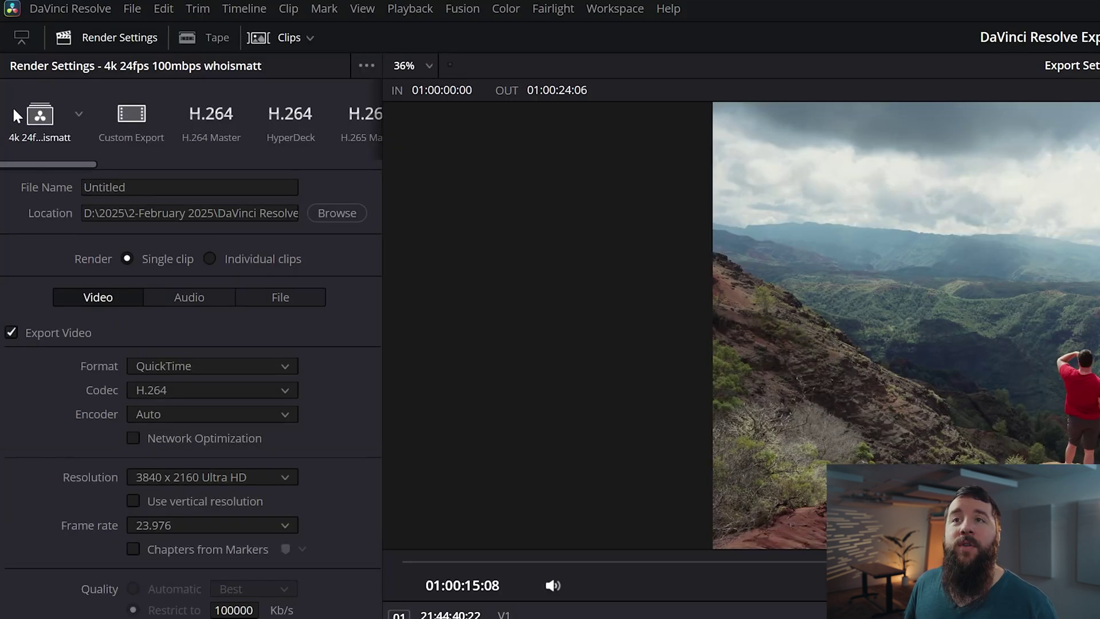
pyautogui.moveTo(90, 163)
pyautogui.mouseDown()
pyautogui.moveTo(181, 161)
pyautogui.moveTo(71, 162)
pyautogui.mouseUp()
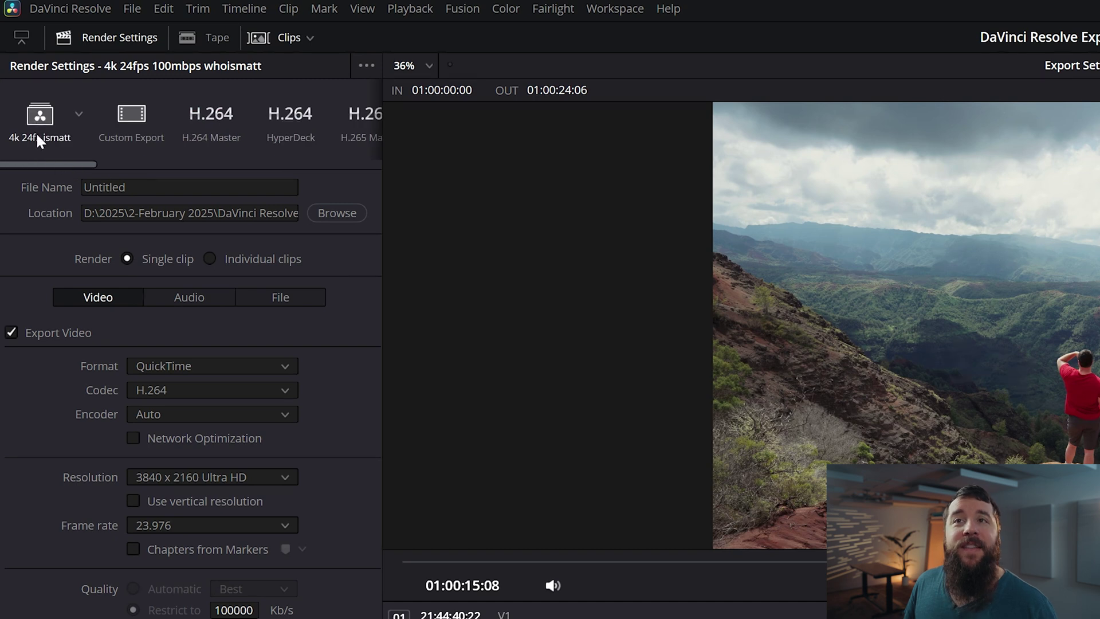